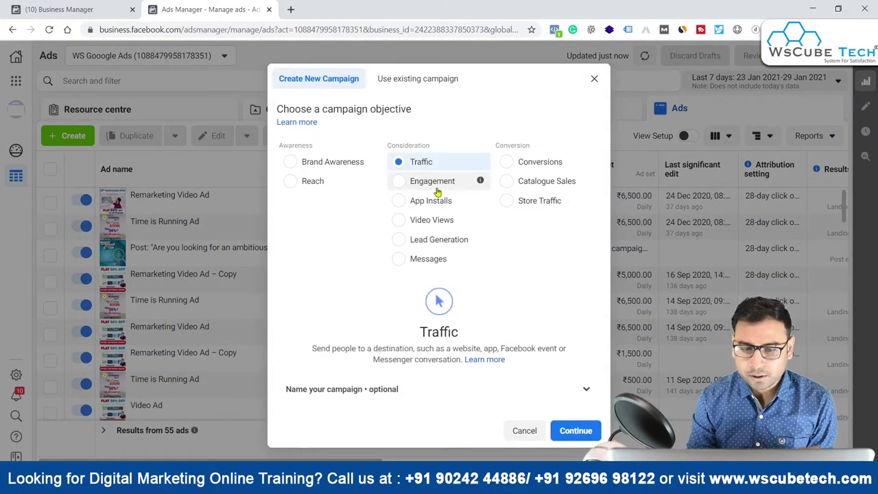
# - Create the Traffic campaign and switch the new ad's format to Carousel
pyautogui.click(573, 427)
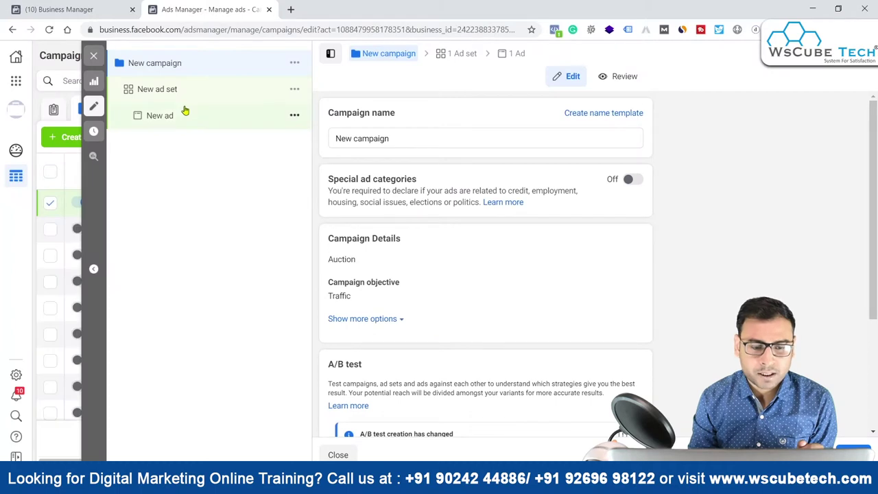
pyautogui.click(210, 116)
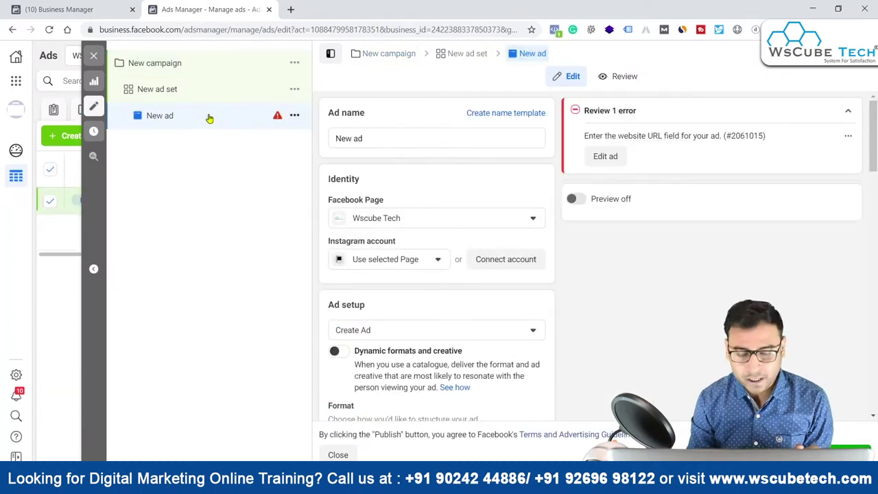
pyautogui.scroll(-2, 446, 261)
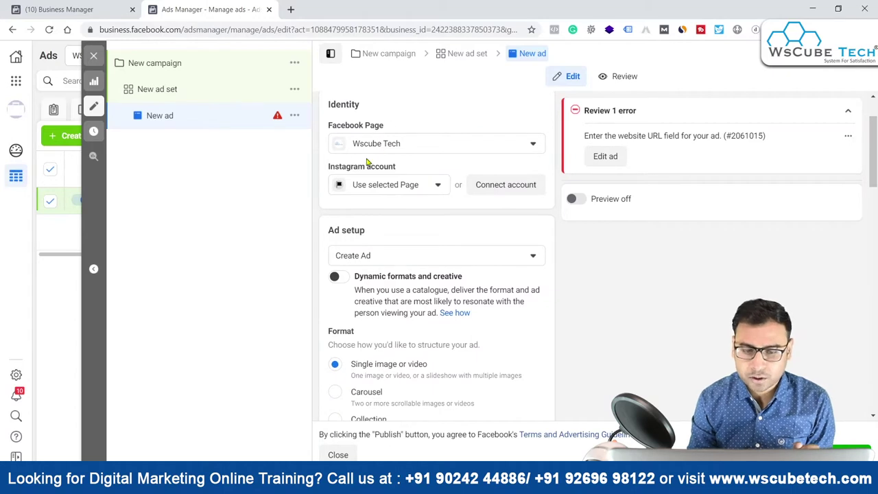
pyautogui.scroll(-3, 426, 275)
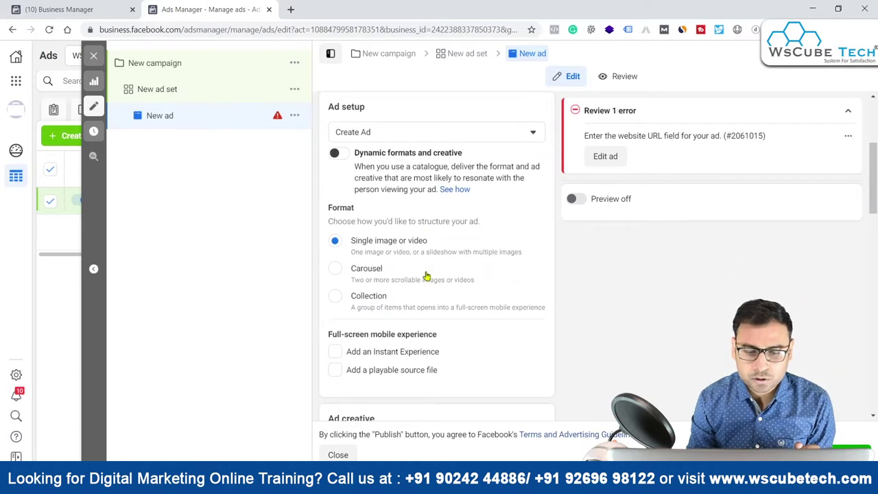
pyautogui.click(335, 269)
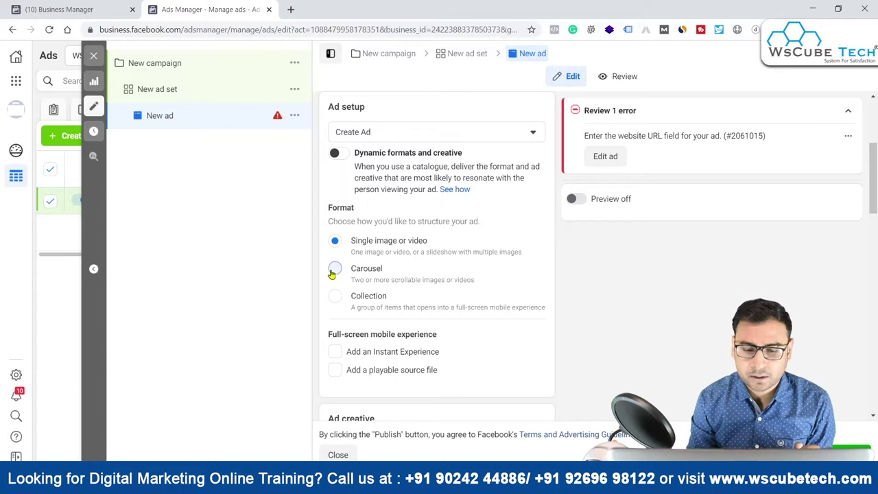
pyautogui.scroll(-1, 441, 290)
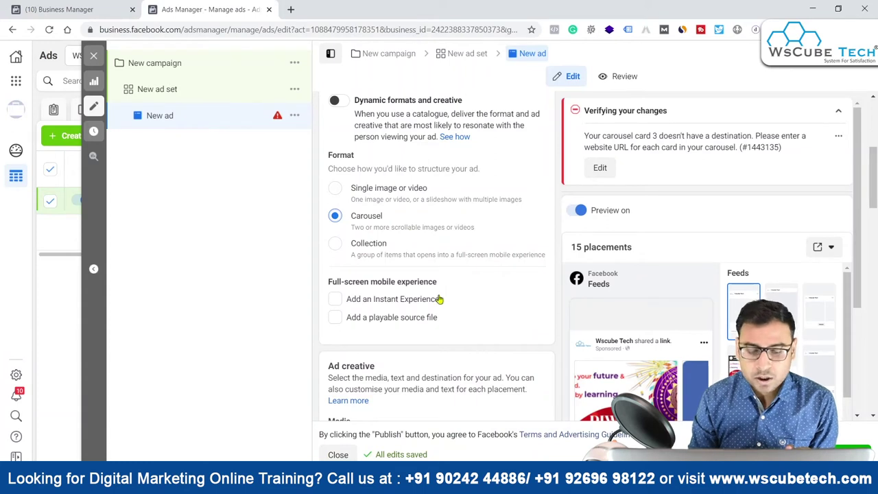
# - Empty the Website URL field of the first carousel card
pyautogui.scroll(-2, 436, 297)
pyautogui.scroll(-2, 439, 299)
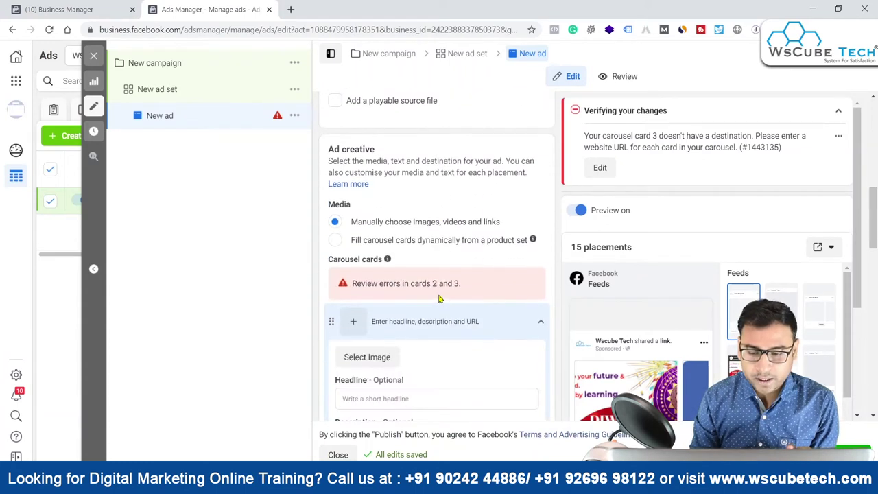
pyautogui.scroll(-5, 439, 299)
pyautogui.scroll(-2, 664, 383)
pyautogui.click(371, 212)
pyautogui.hotkey('ctrl', 'a')
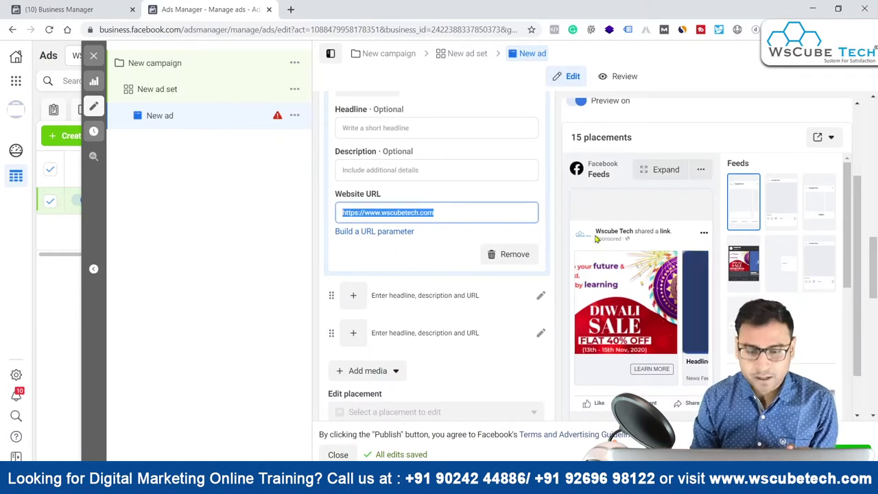
pyautogui.click(453, 214)
pyautogui.hotkey('ctrl', 'a')
pyautogui.press('BackSpace')
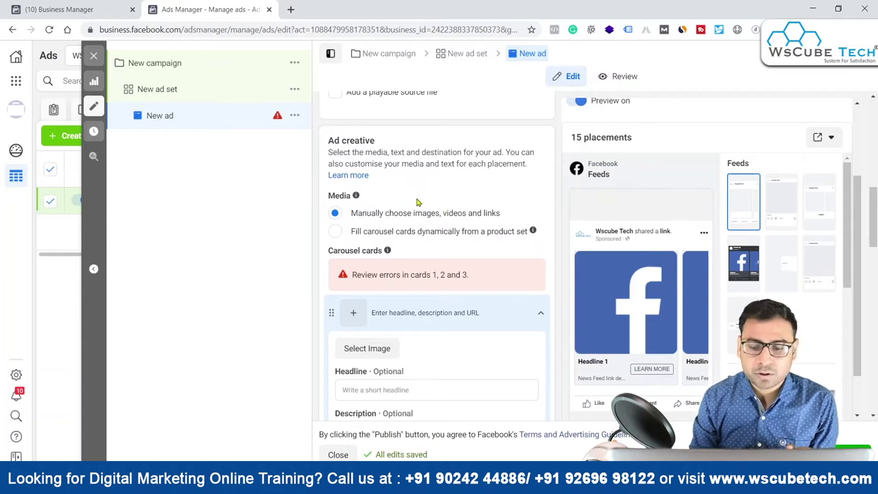
# - Clear Notepad and type 'Image + Video + Image + Video' and 'Image + Images + Images + Images'
pyautogui.hotkey('ctrl', 'a')
pyautogui.press('BackSpace')
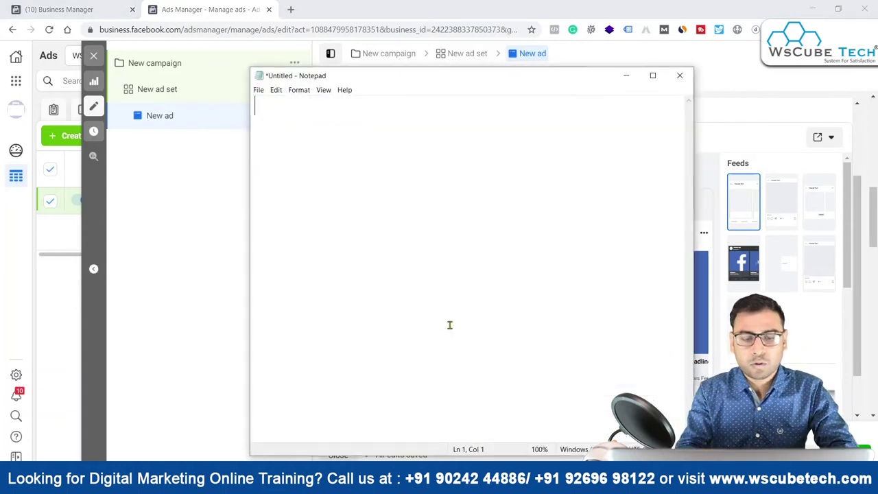
pyautogui.write('Image + Video + Image + Video')
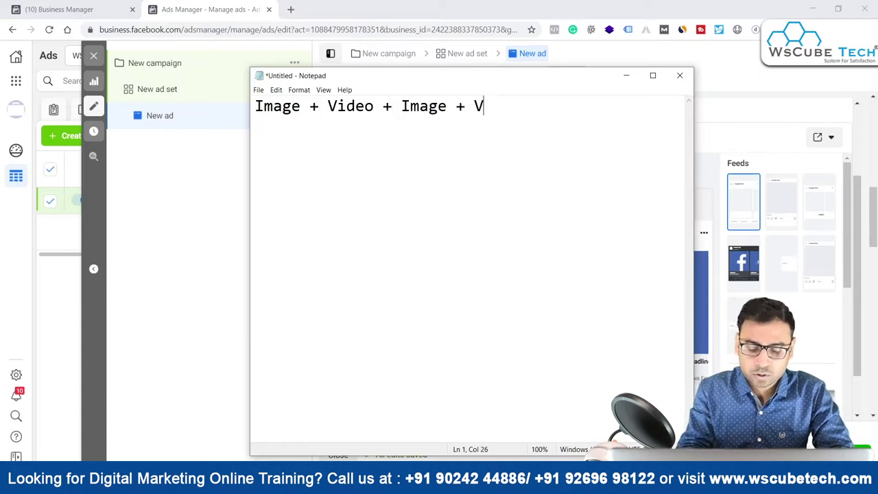
pyautogui.press('Return')
pyautogui.press('Return')
pyautogui.press('Return')
pyautogui.write('Ima')
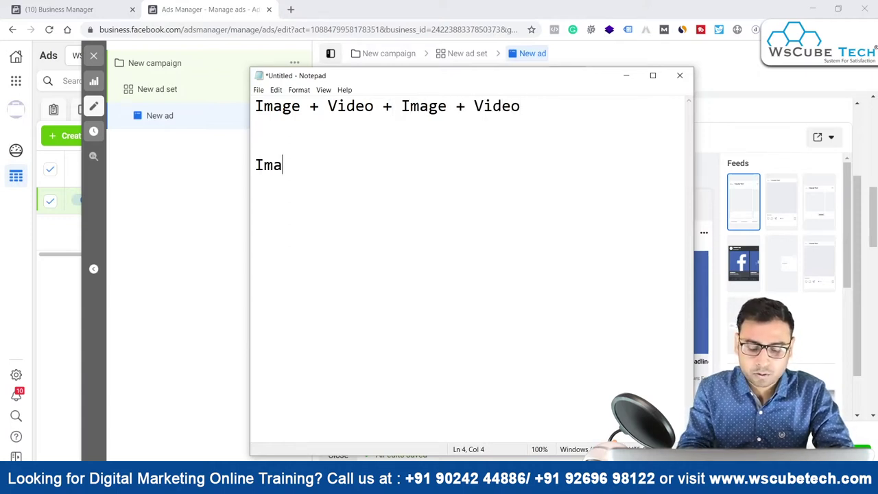
pyautogui.write('ge + Image')
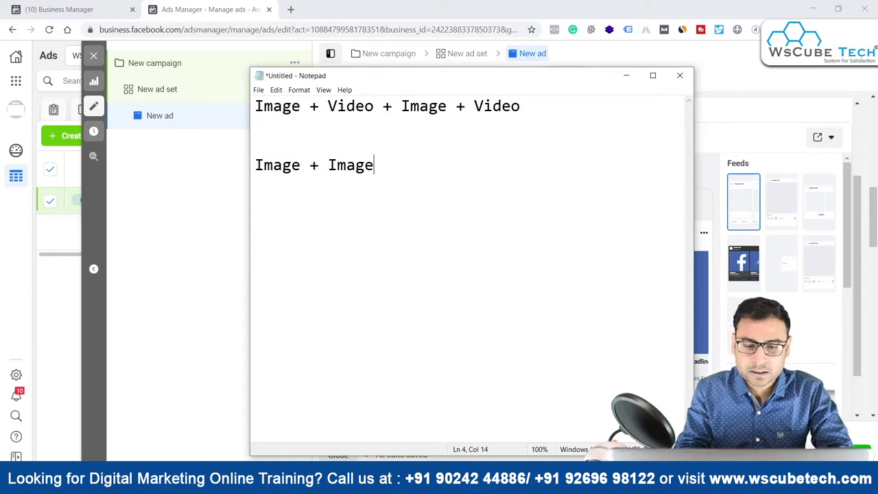
pyautogui.write('s + Images ')
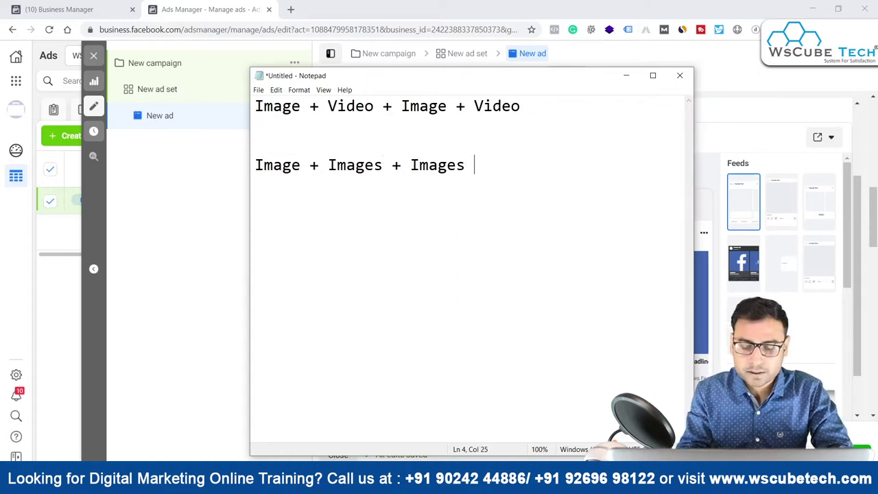
pyautogui.write('+ Images')
# - Add the line 'Video + Video + Video + Video' and close the gaps between lines
pyautogui.press('Return')
pyautogui.write('Cid')
pyautogui.press('BackSpace')
pyautogui.press('BackSpace')
pyautogui.press('BackSpace')
pyautogui.write('BVideo')
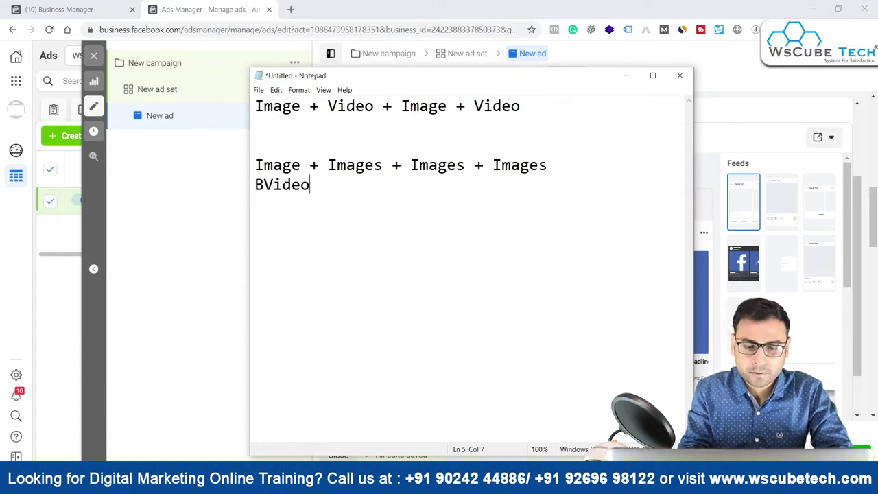
pyautogui.press('BackSpace')
pyautogui.press('BackSpace')
pyautogui.press('BackSpace')
pyautogui.press('BackSpace')
pyautogui.press('BackSpace')
pyautogui.press('BackSpace')
pyautogui.write('Video + Vide')
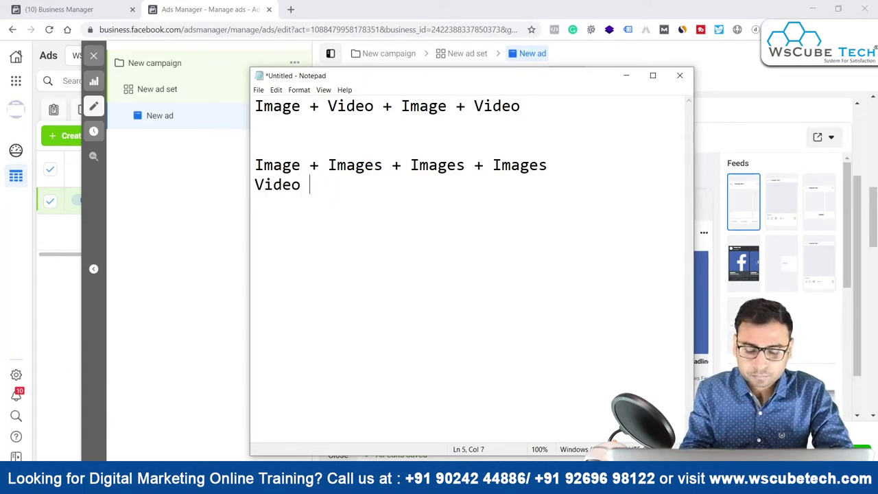
pyautogui.write('o + Video +')
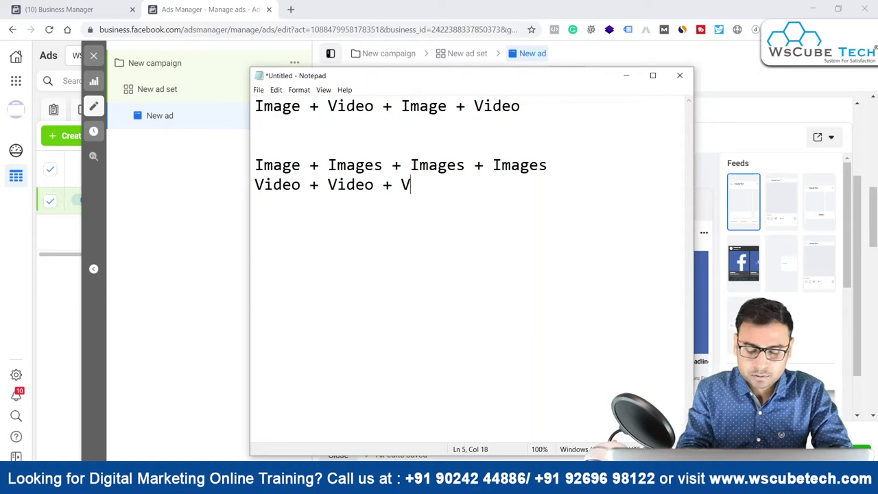
pyautogui.write(' Video + Vide')
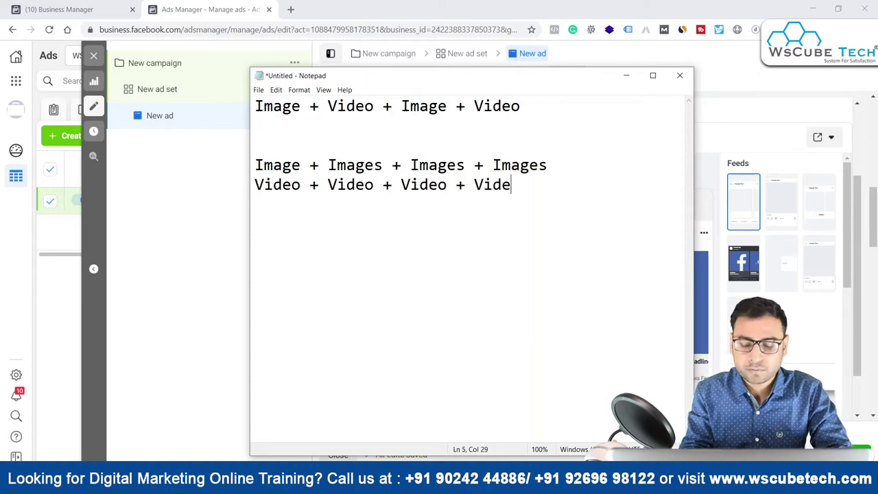
pyautogui.hotkey('ctrl', 'Home')
pyautogui.press('Return')
pyautogui.press('Return')
pyautogui.press('Up')
pyautogui.press('Up')
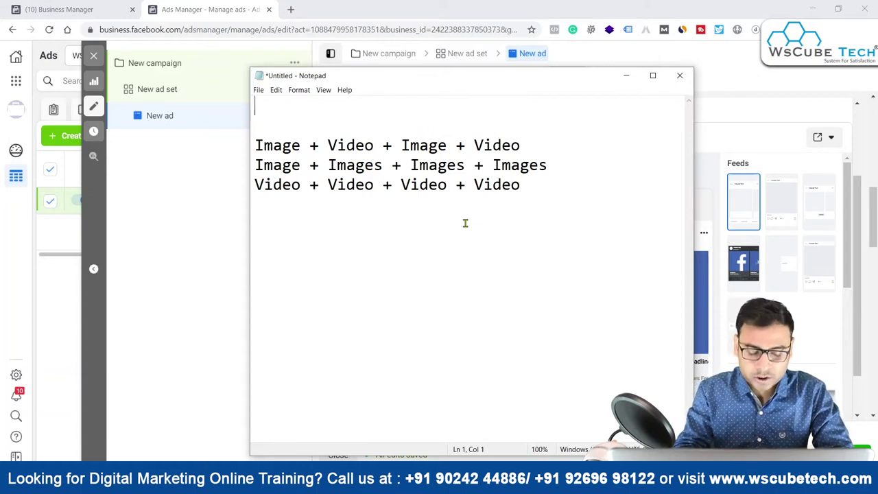
# - Head the notes with '-> i4 into ad creative - caraousal' and start a new '->' line
pyautogui.write('-')
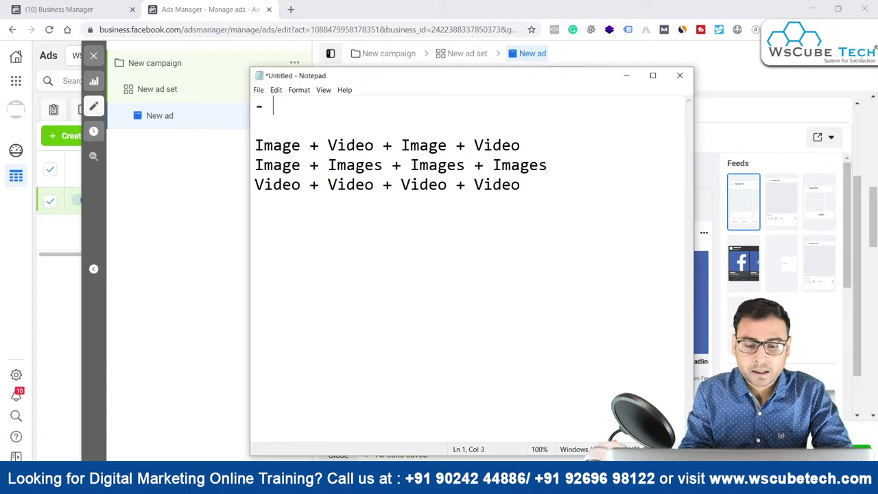
pyautogui.write('> ')
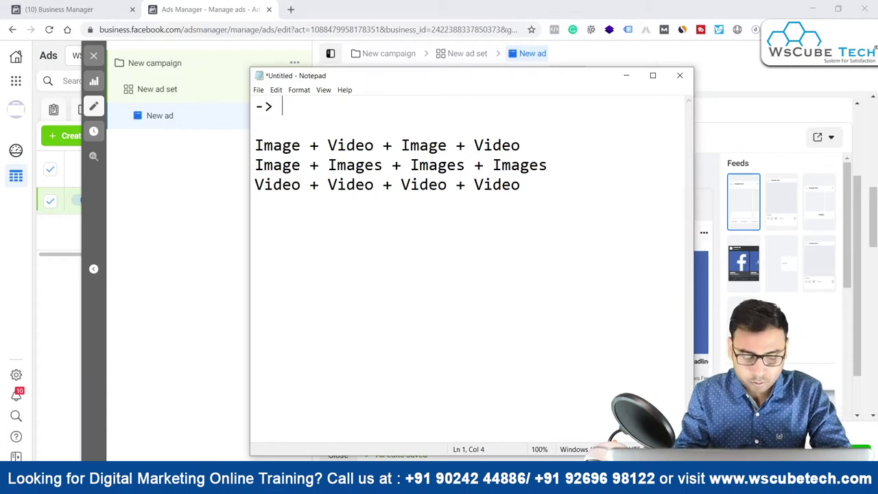
pyautogui.write('i4')
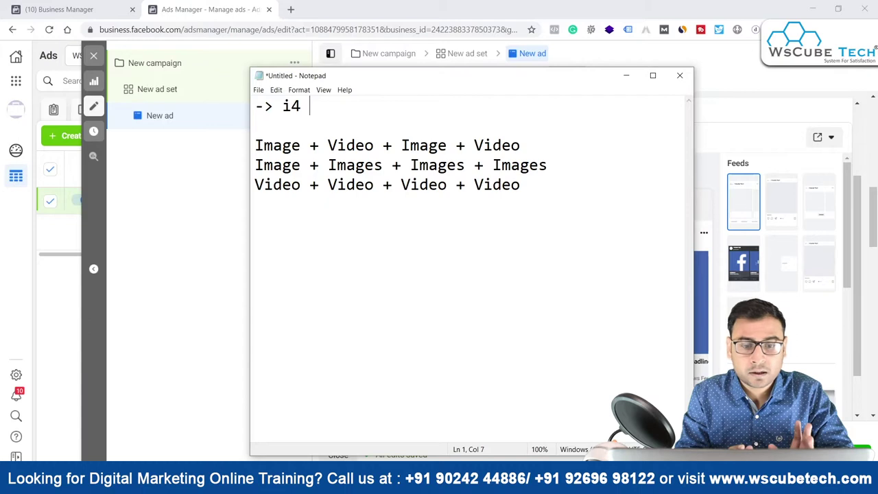
pyautogui.write(' into ')
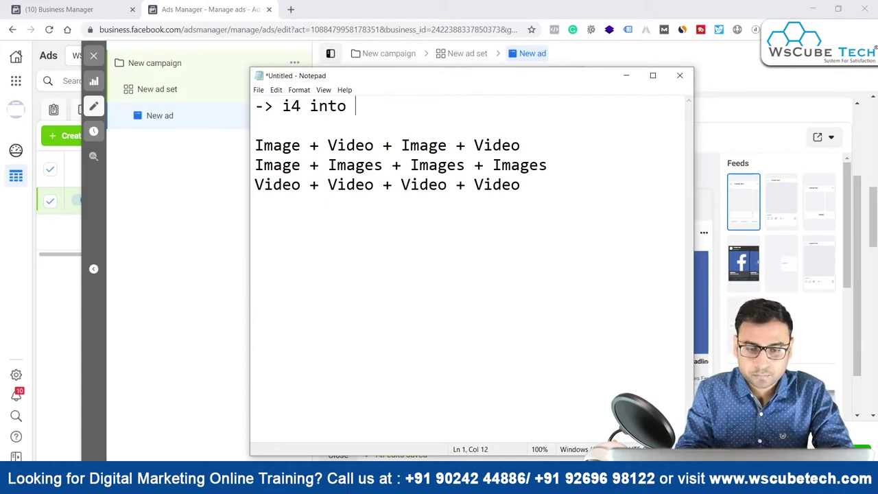
pyautogui.write('ad creative ')
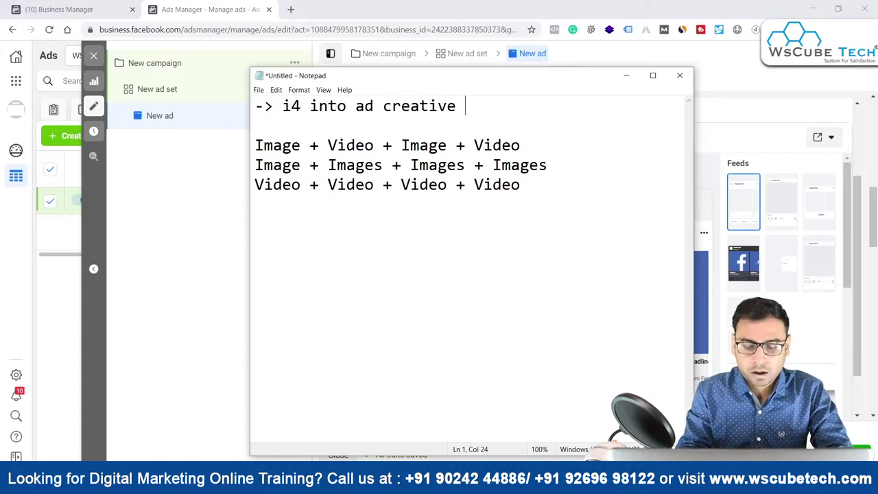
pyautogui.write('- caraousal')
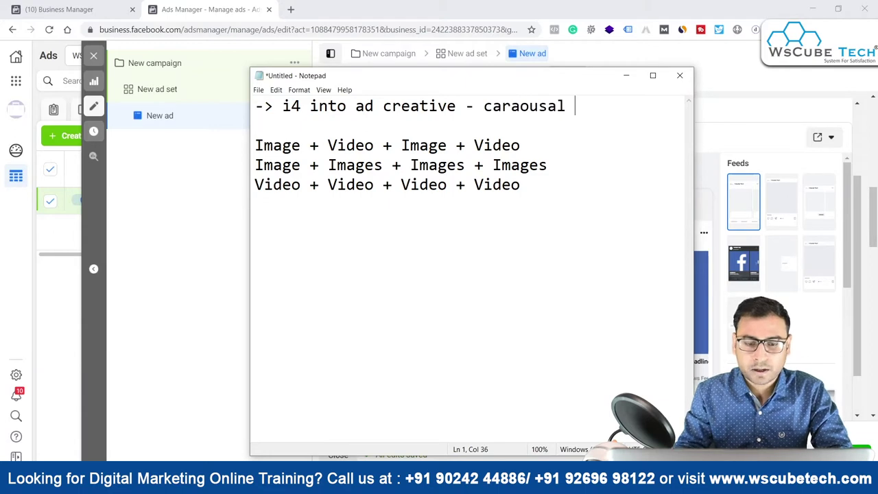
pyautogui.press('Return')
pyautogui.write('->')
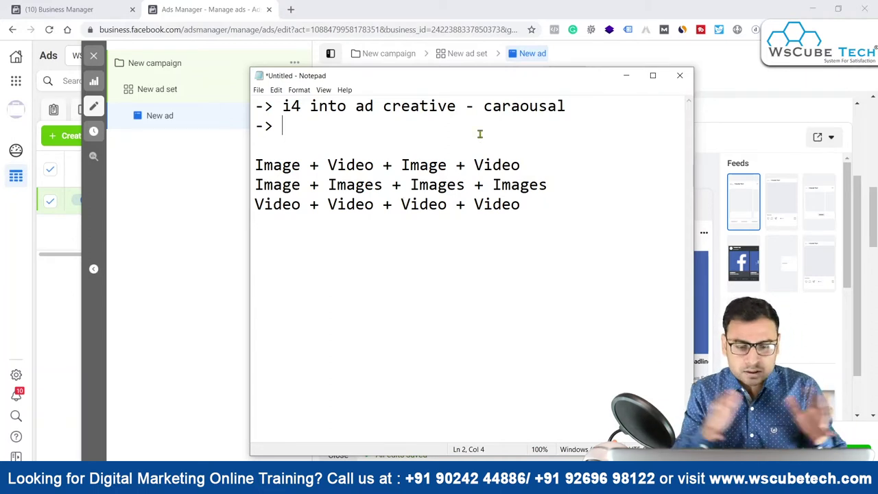
# - Return to Ads Manager and open the image picker for carousel card 1
pyautogui.click(625, 75)
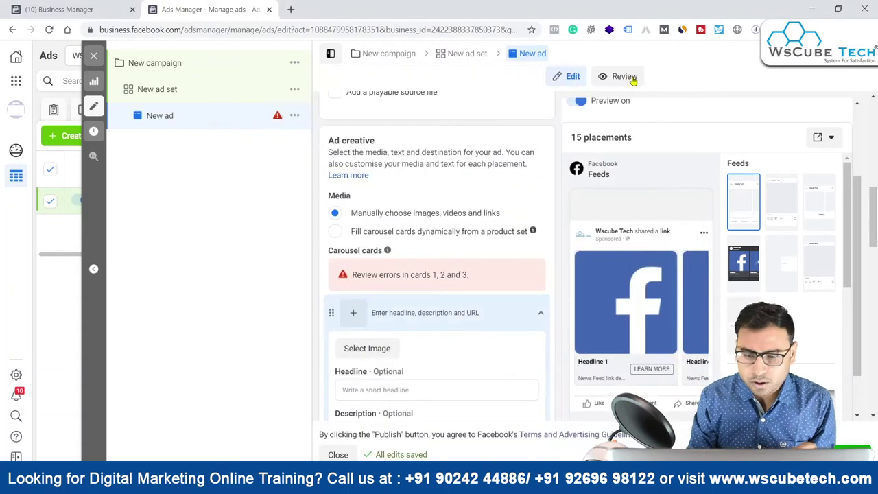
pyautogui.scroll(-1, 397, 235)
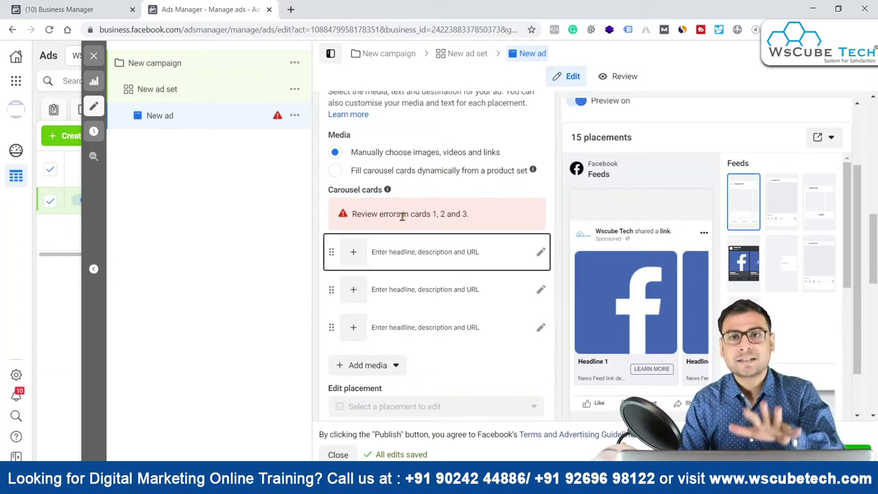
pyautogui.click(540, 254)
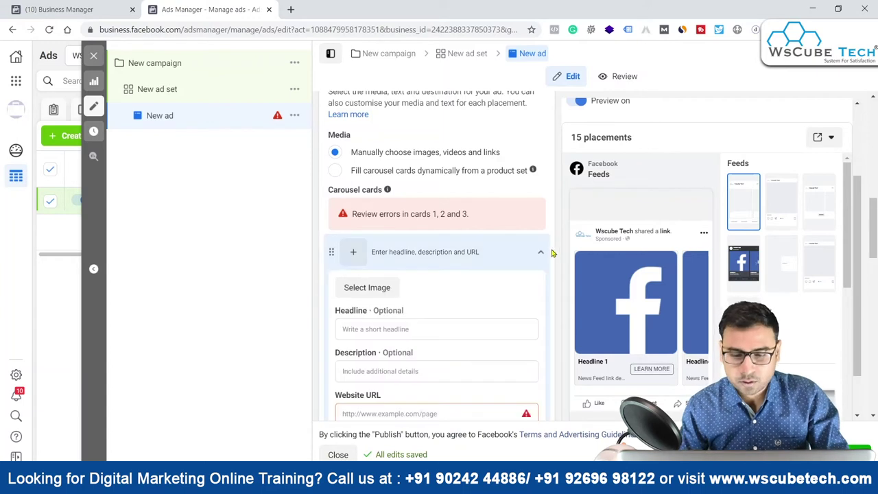
pyautogui.scroll(-1, 452, 294)
pyautogui.click(378, 255)
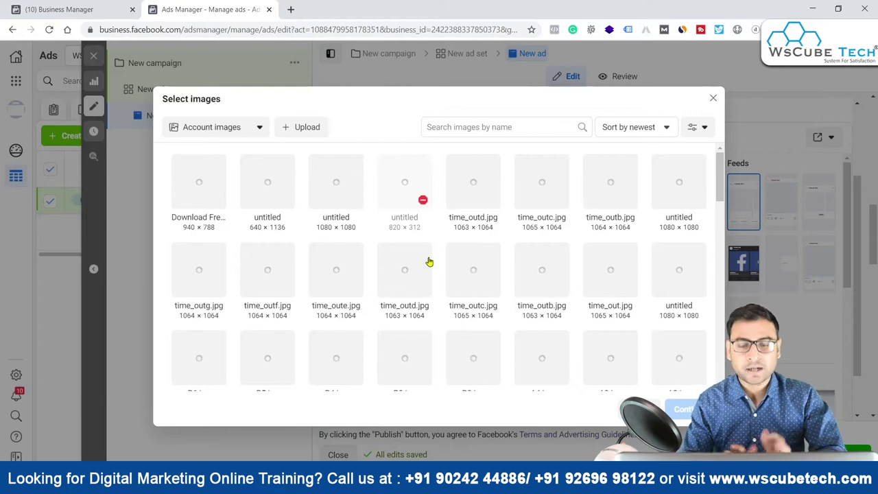
pyautogui.scroll(-1, 429, 262)
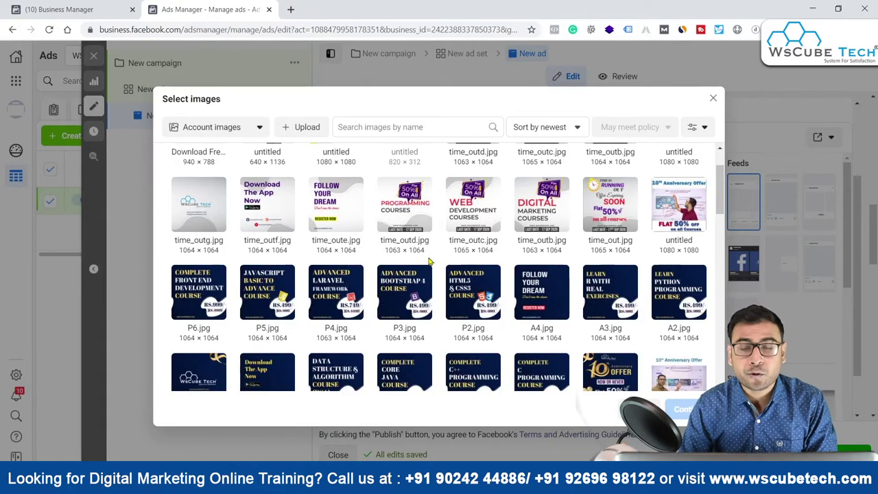
# - In a new tab, open the courses.wscubetech.com store filtered to Digital Marketing
pyautogui.click(291, 9)
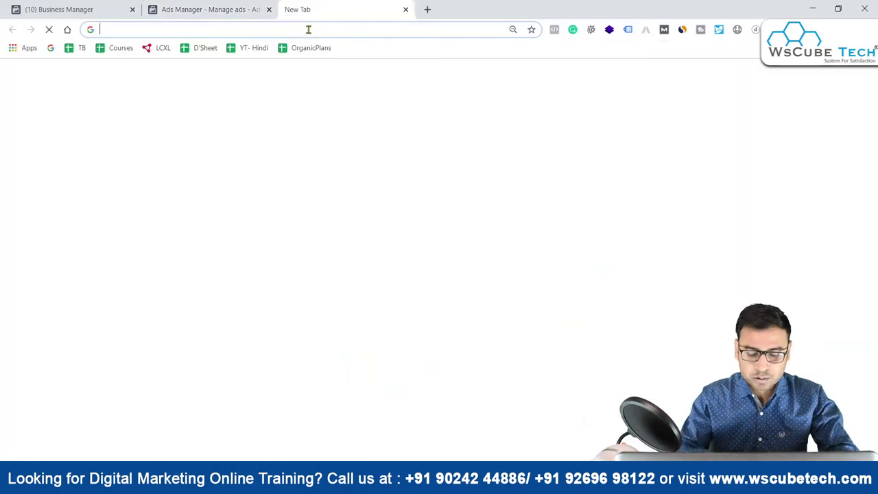
pyautogui.write('cour')
pyautogui.press('Return')
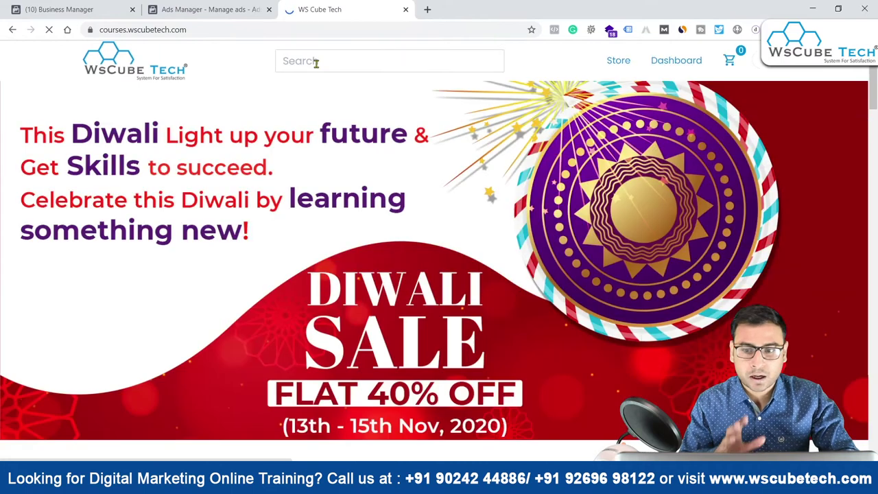
pyautogui.click(618, 60)
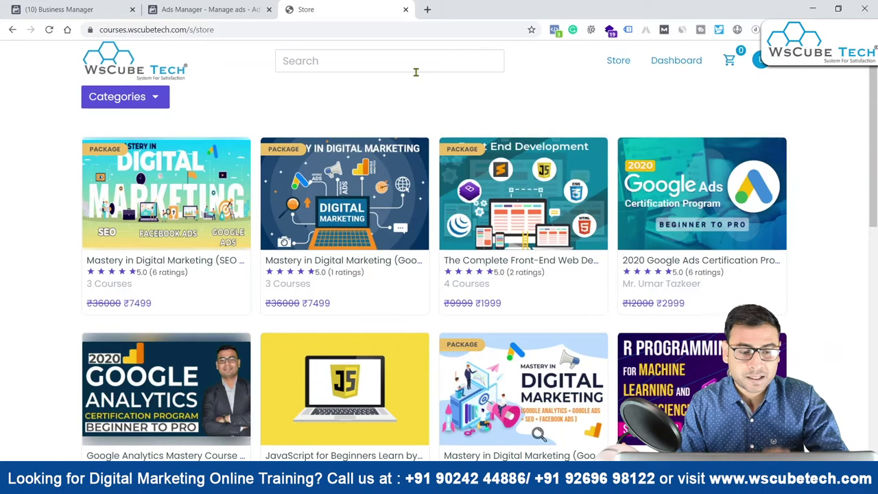
pyautogui.click(120, 97)
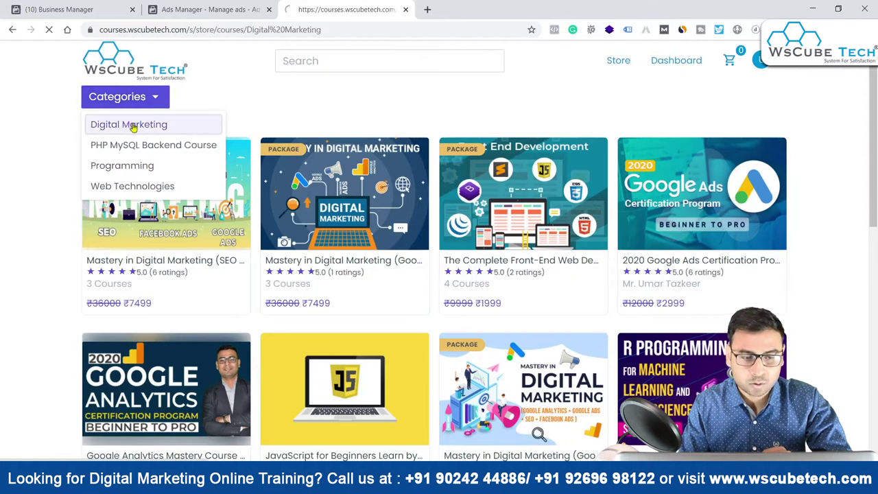
pyautogui.scroll(-10, 271, 266)
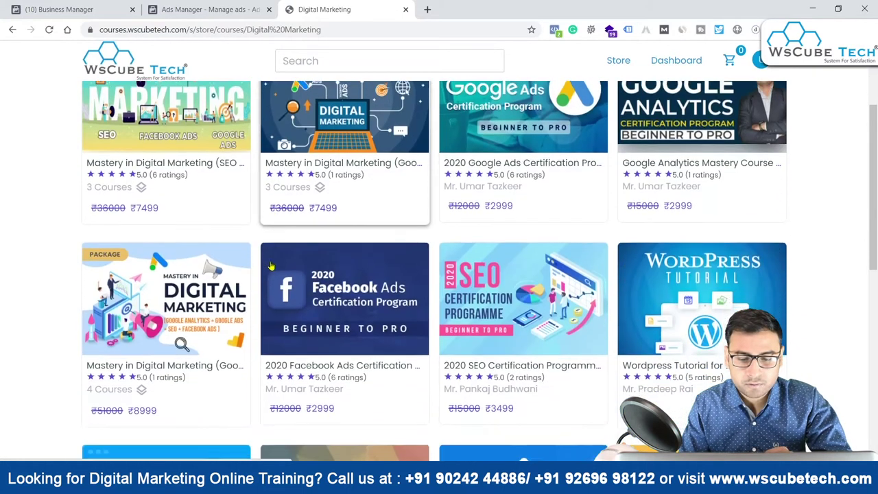
pyautogui.scroll(-5, 270, 266)
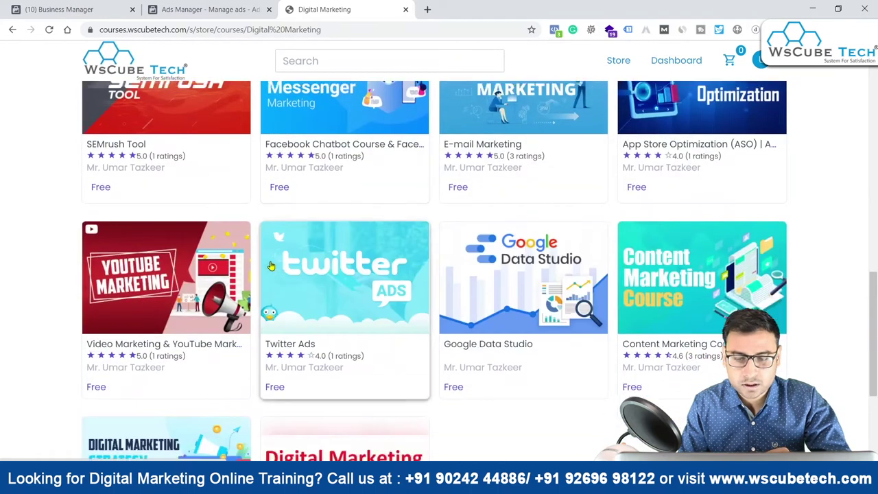
pyautogui.scroll(15, 483, 181)
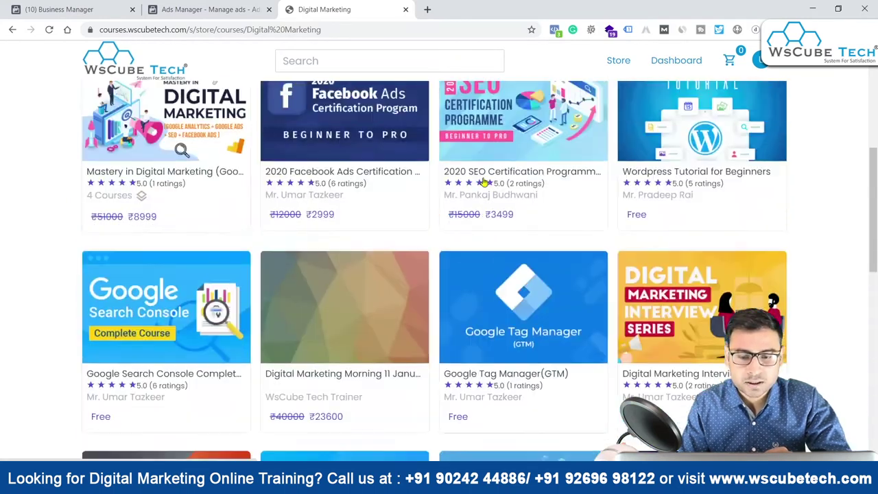